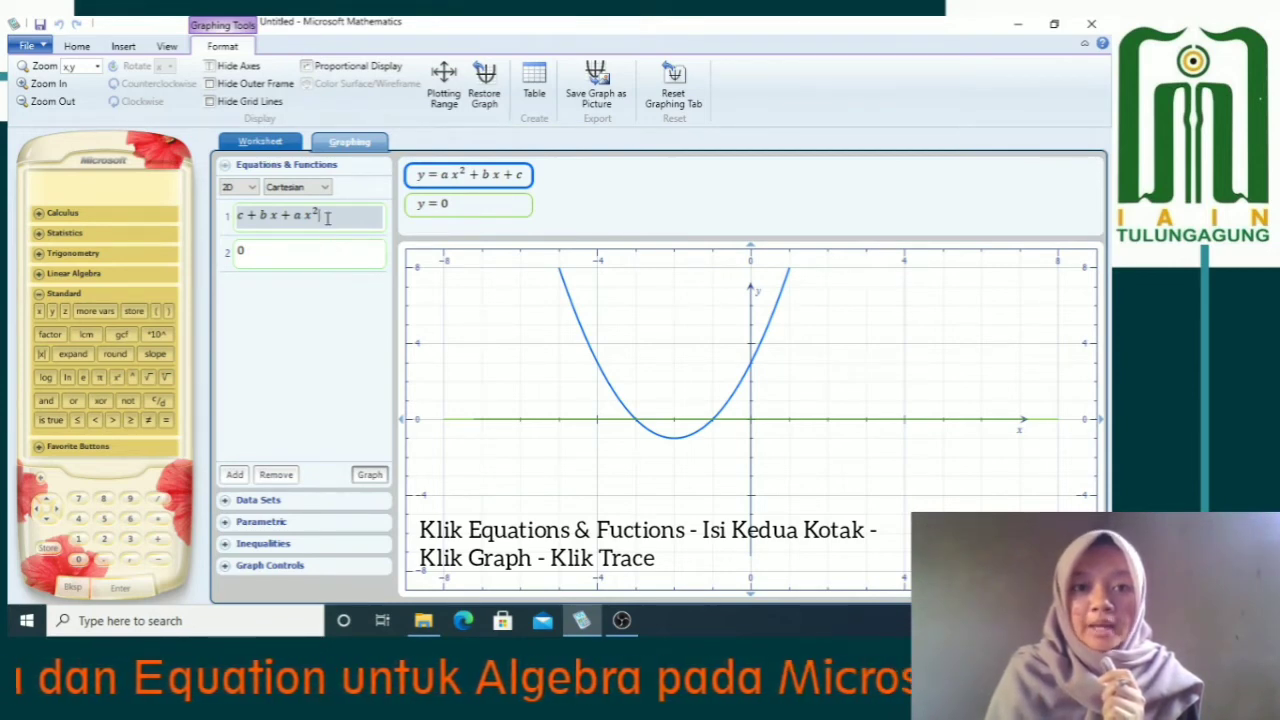
- Replace the first graph equation with y = x^2 + 4x + 4
{"action": "left_click", "coordinate": [326, 218]}
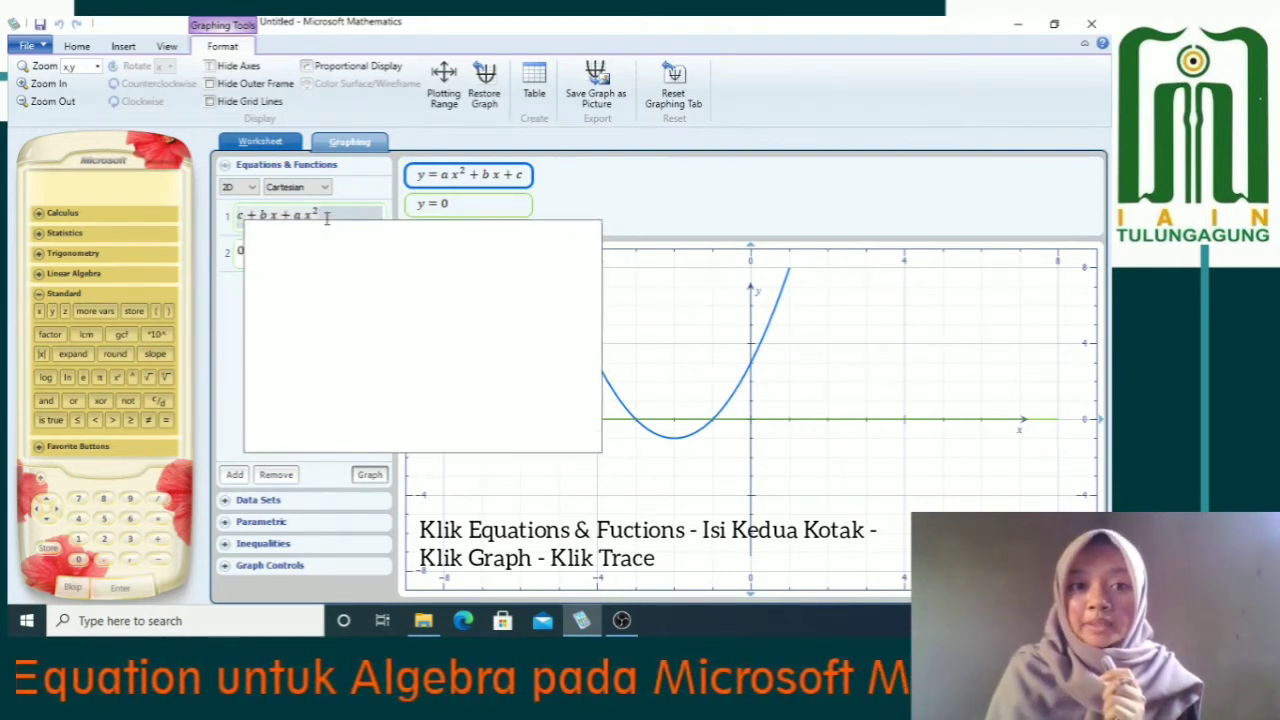
{"action": "left_click_drag", "start_coordinate": [351, 274], "coordinate": [256, 273]}
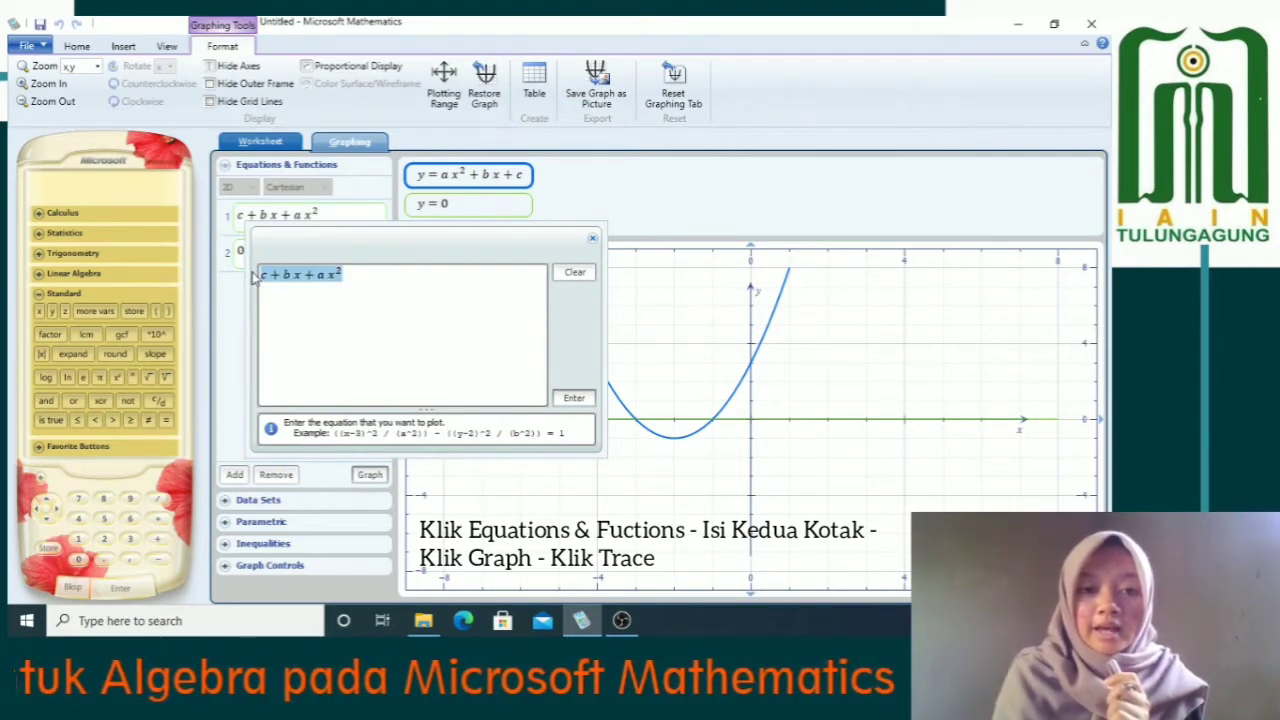
{"action": "type", "text": "y=x^2+4"}
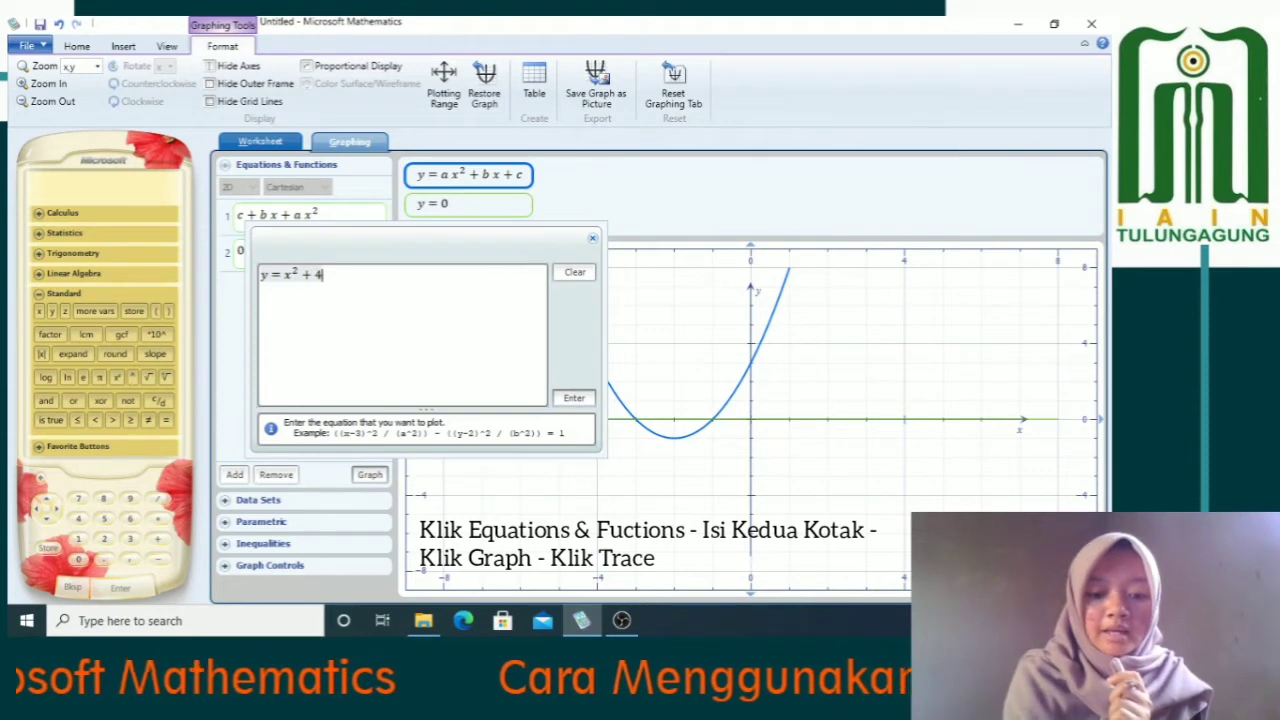
{"action": "type", "text": "x"}
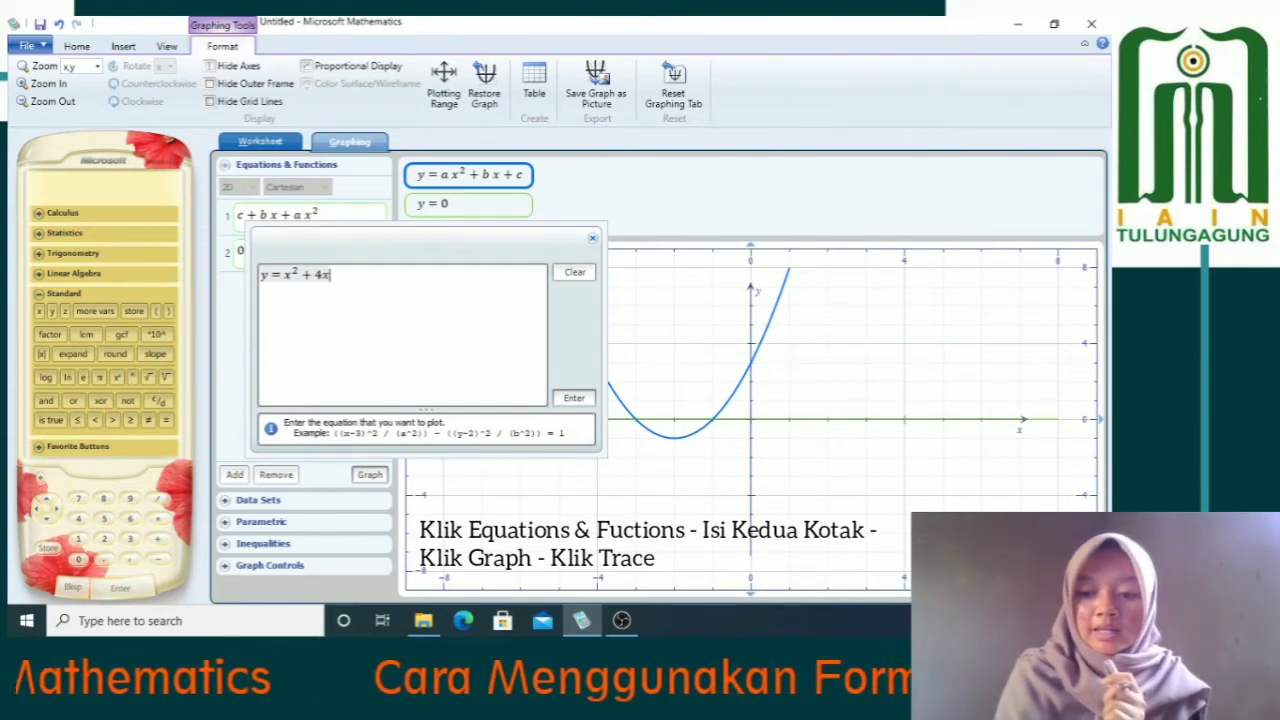
{"action": "type", "text": "+4"}
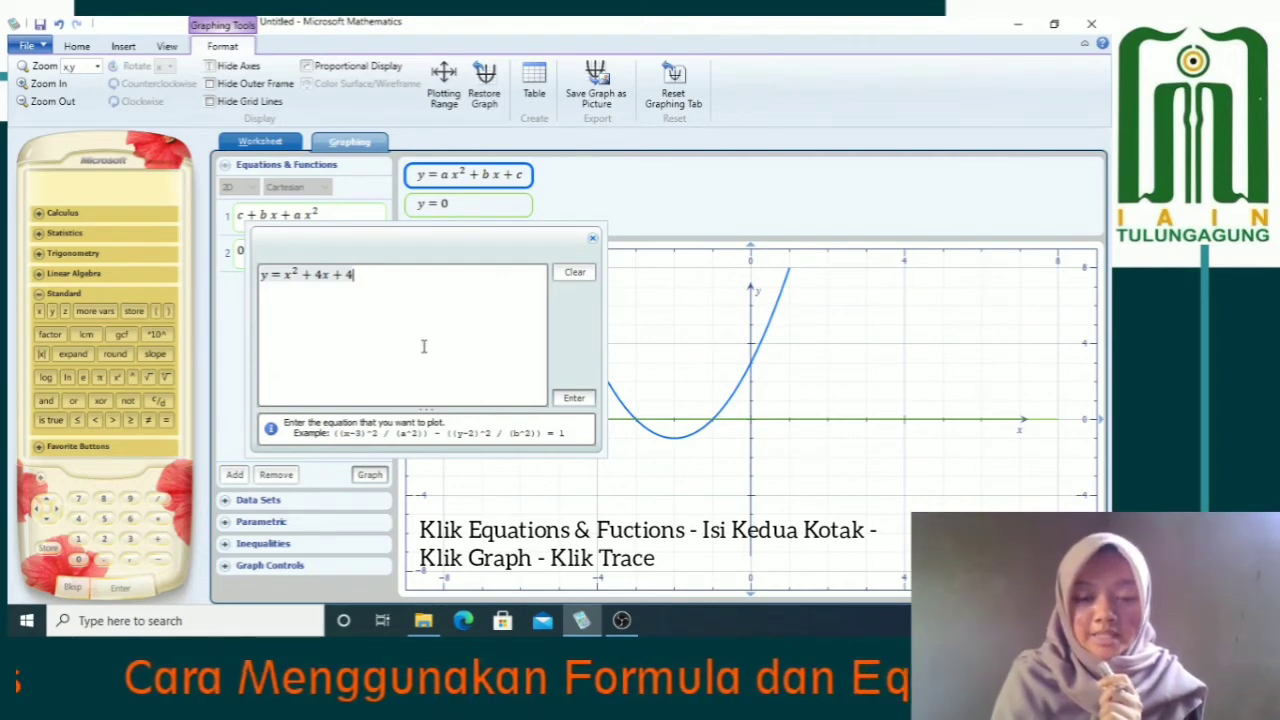
{"action": "left_click", "coordinate": [578, 400]}
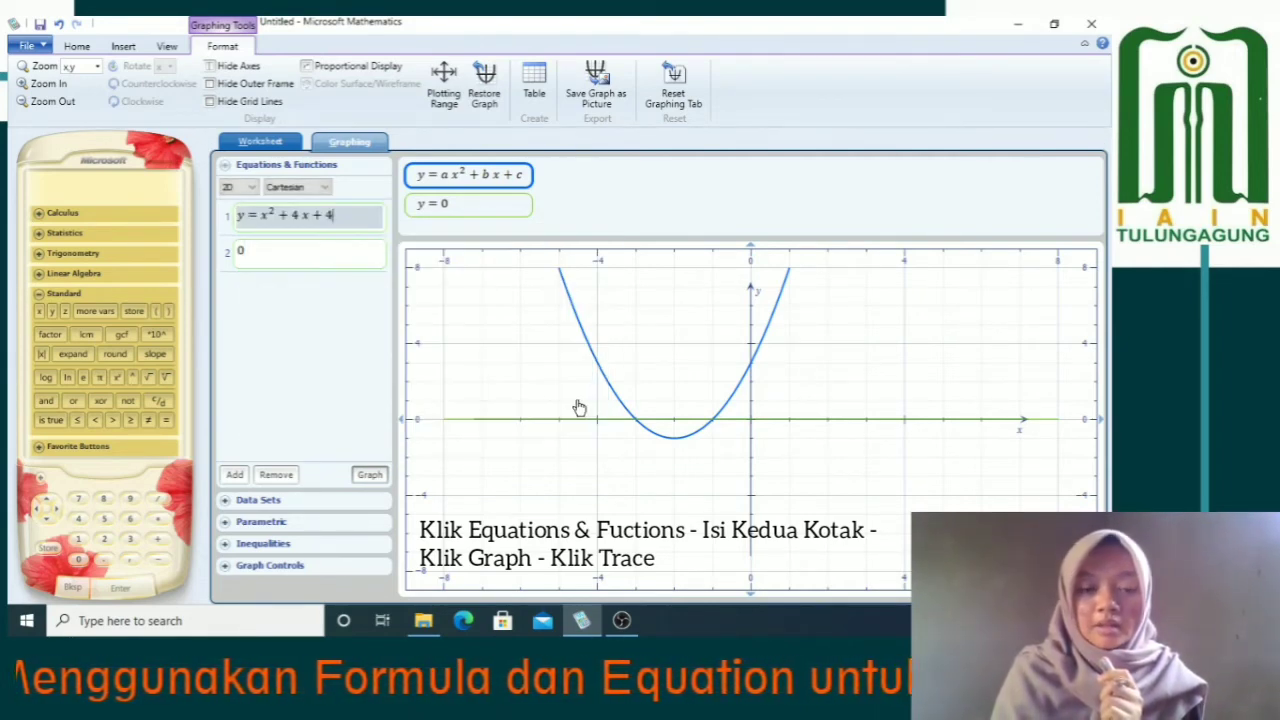
- Replace the second graph equation with y = 0
{"action": "left_click", "coordinate": [268, 255]}
{"action": "key", "text": "BackSpace"}
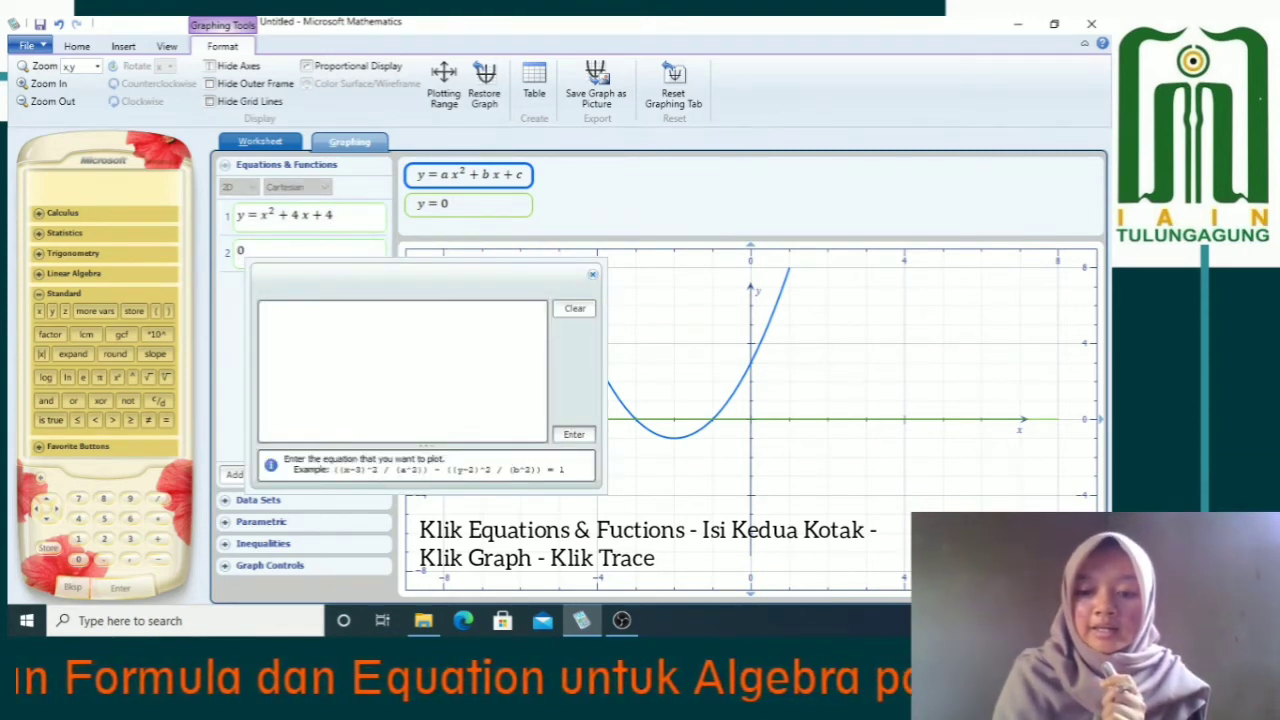
{"action": "type", "text": "y = "}
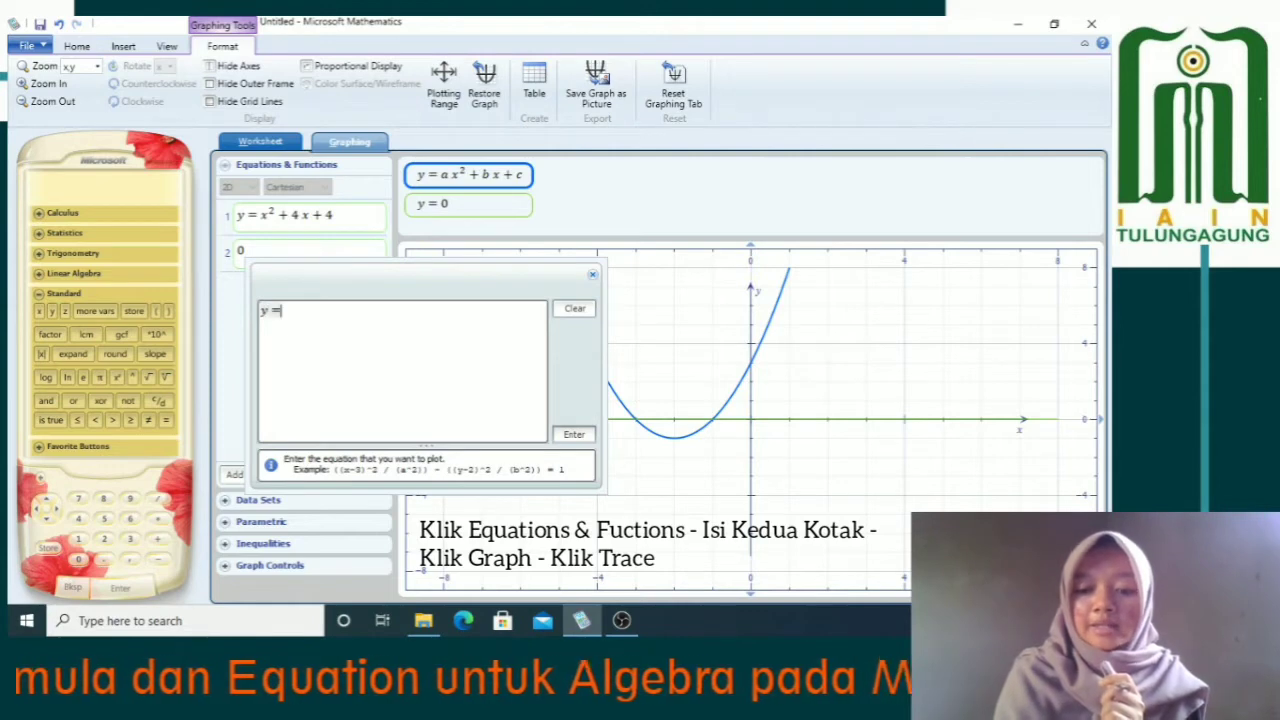
{"action": "type", "text": "0"}
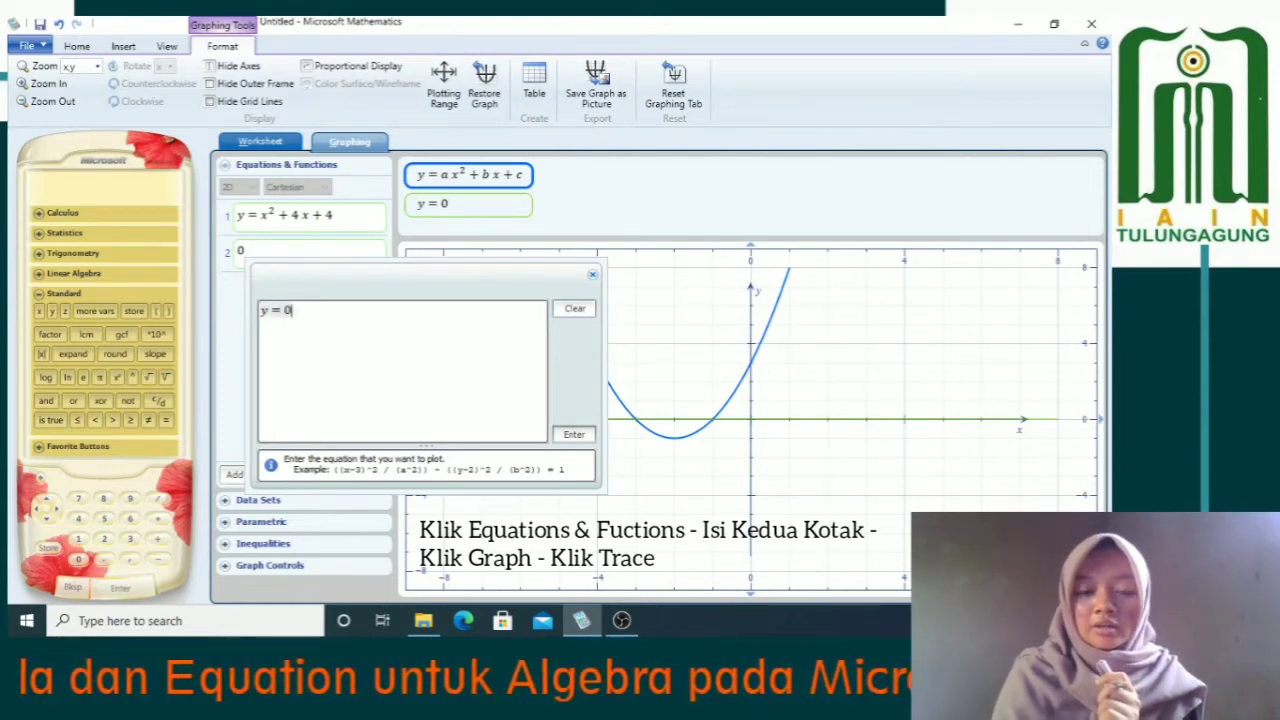
{"action": "left_click", "coordinate": [573, 435]}
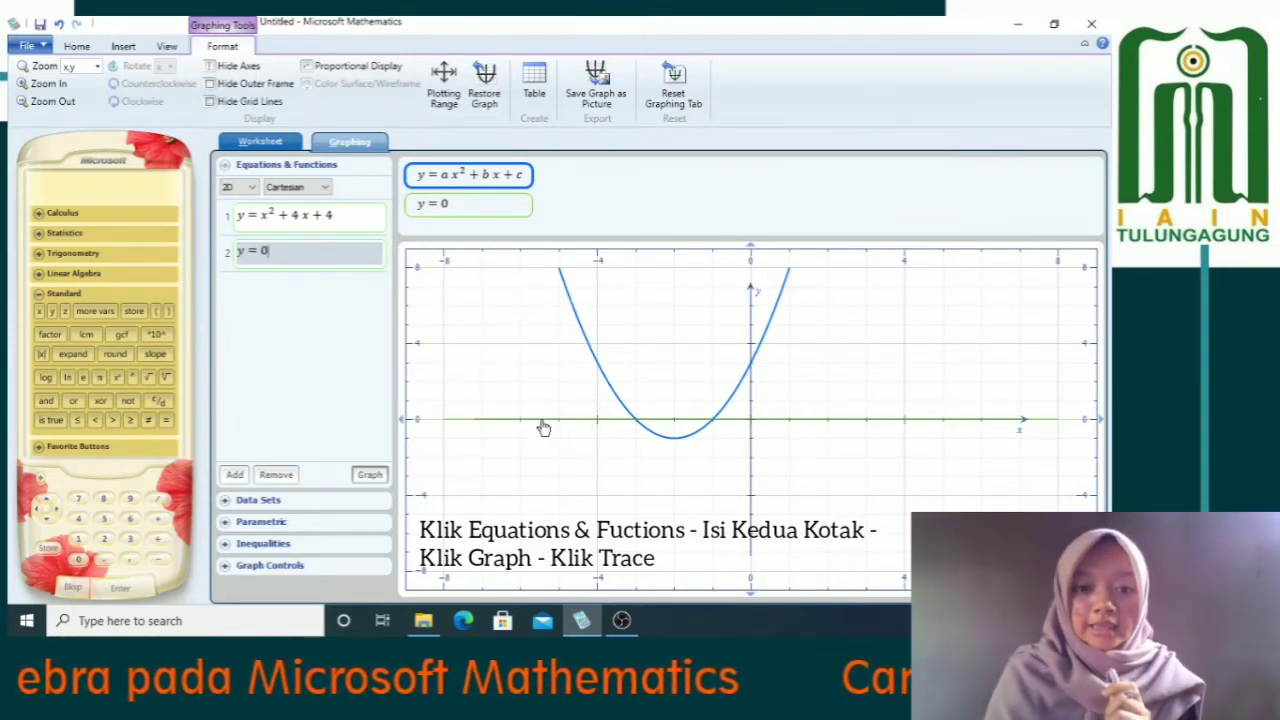
- Graph both equations and start the trace along the plotted curve
{"action": "left_click", "coordinate": [370, 484]}
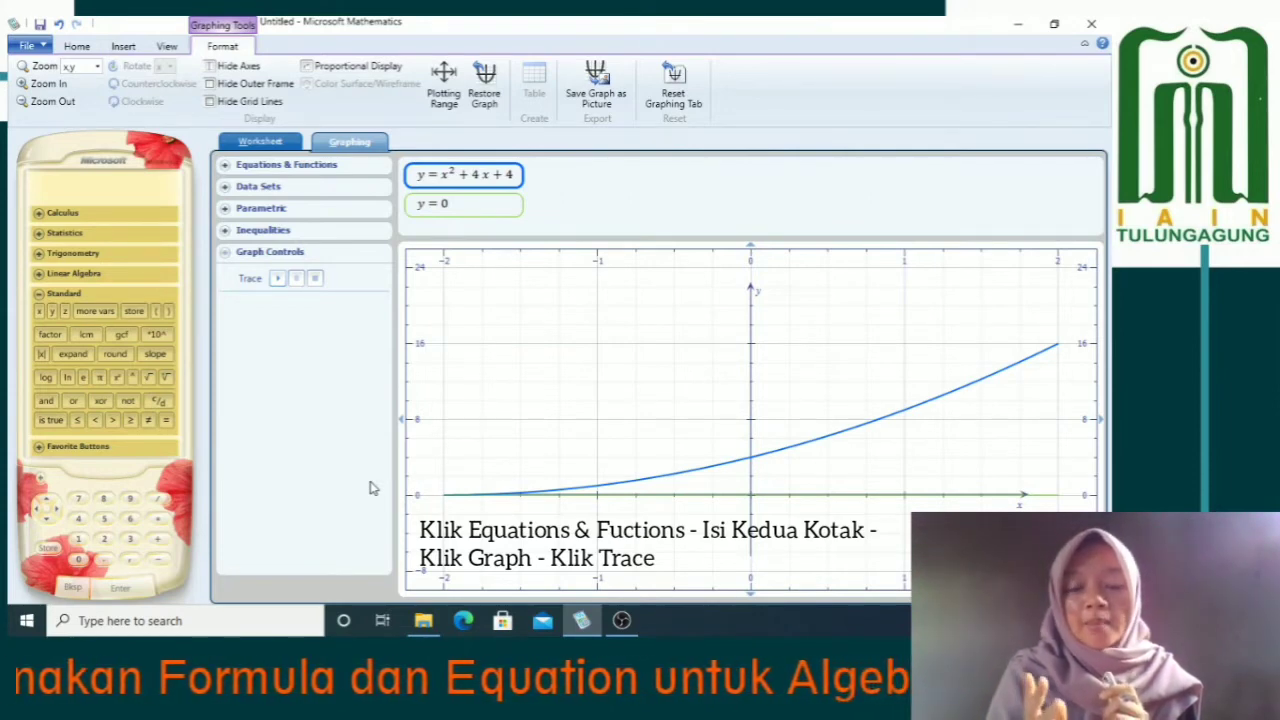
{"action": "left_click", "coordinate": [279, 281]}
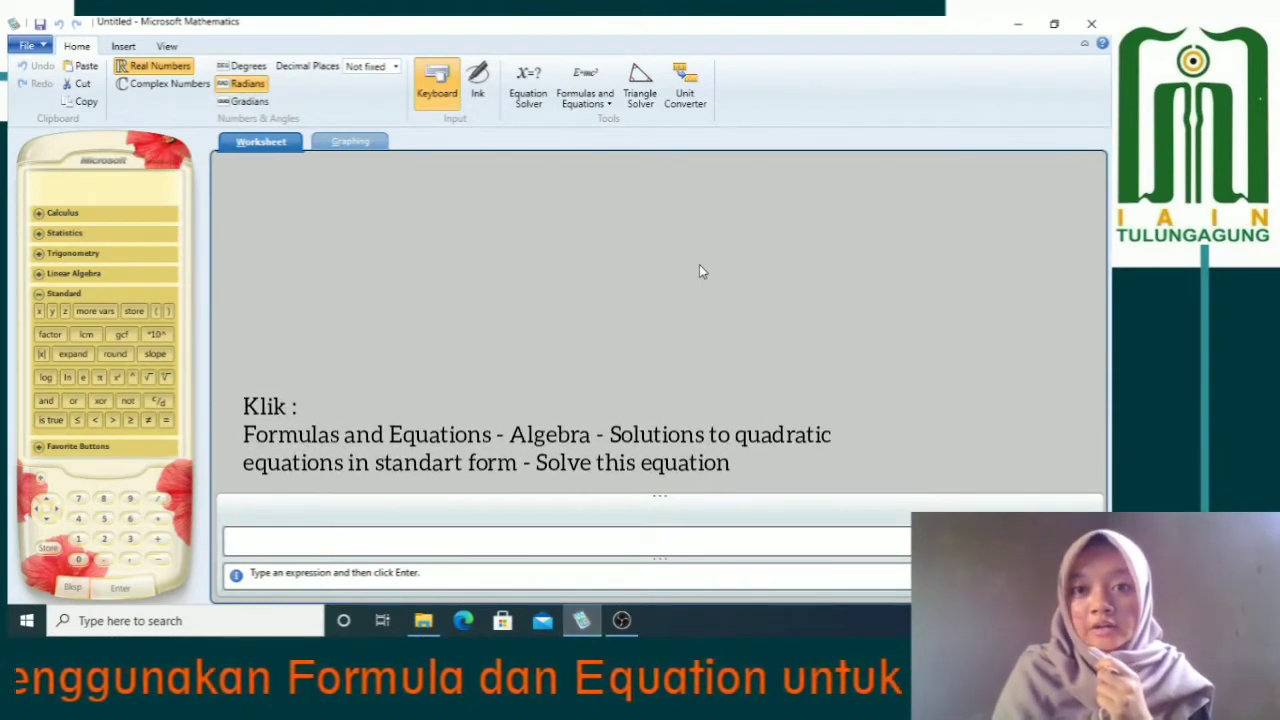
- Open the Algebra formulas collection and choose to solve the standard-form quadratic equation ax^2 + bx + c = 0
{"action": "left_click", "coordinate": [585, 85]}
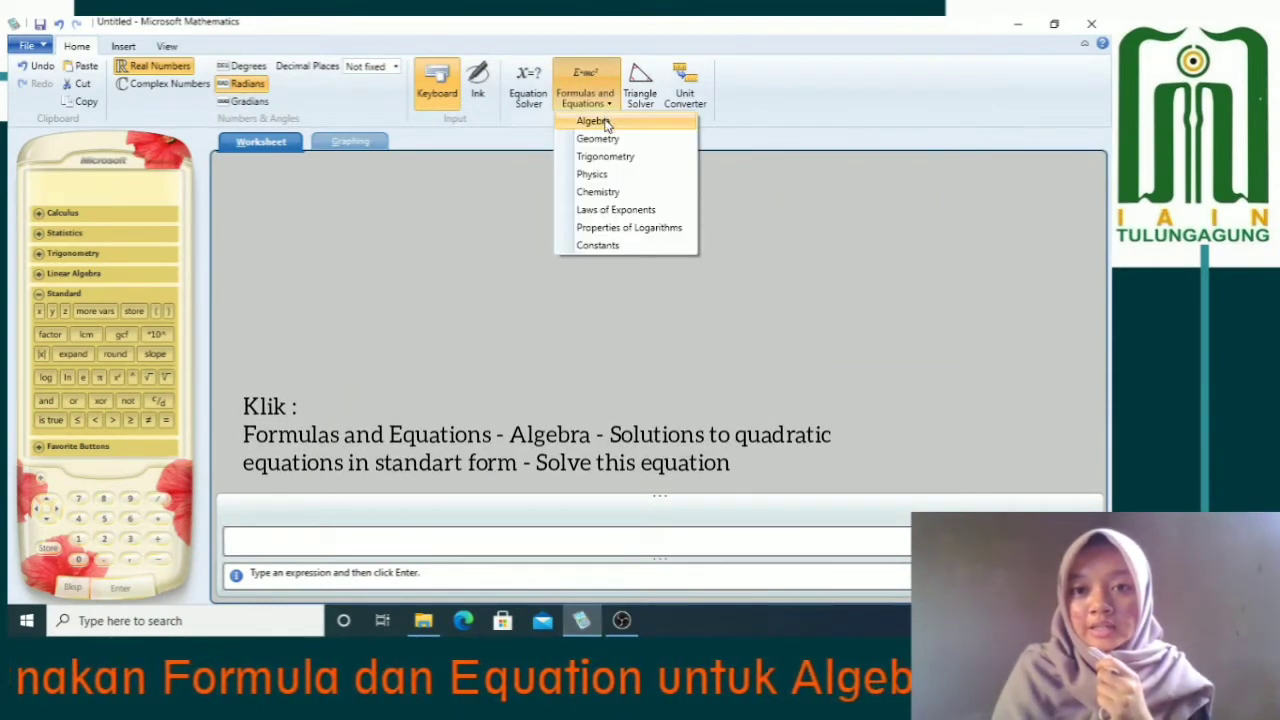
{"action": "left_click", "coordinate": [604, 124]}
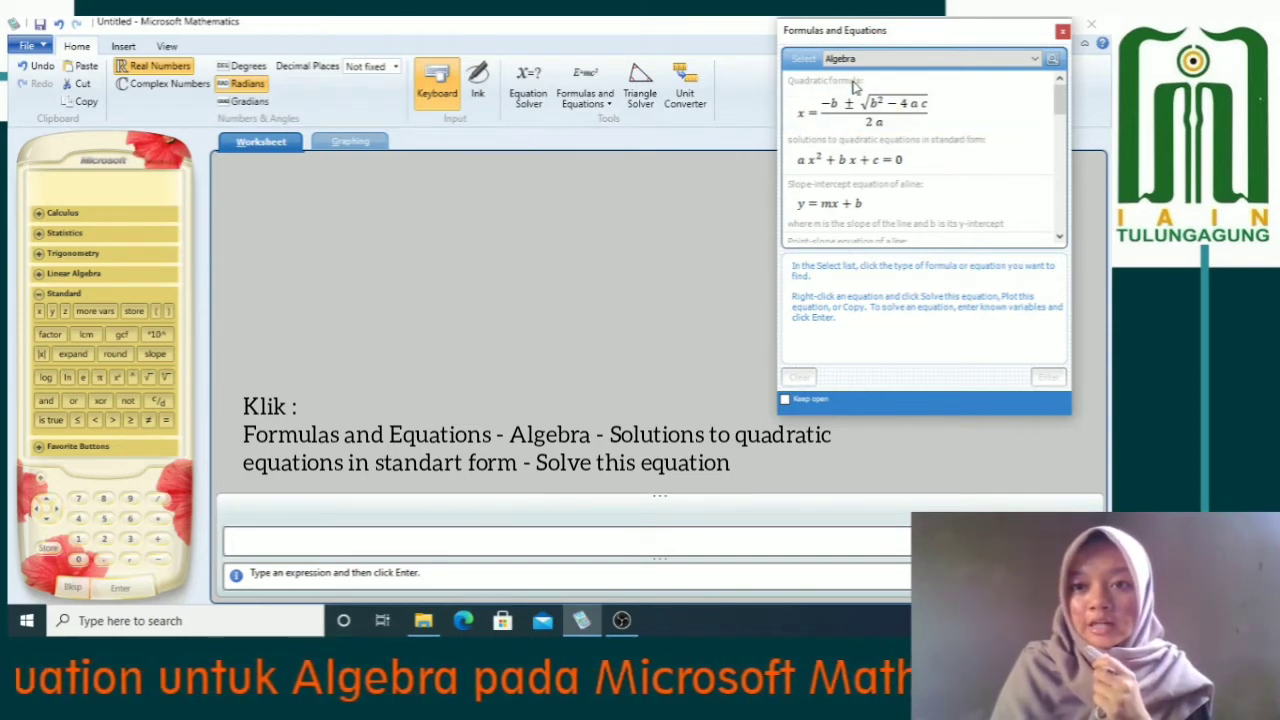
{"action": "right_click", "coordinate": [862, 164]}
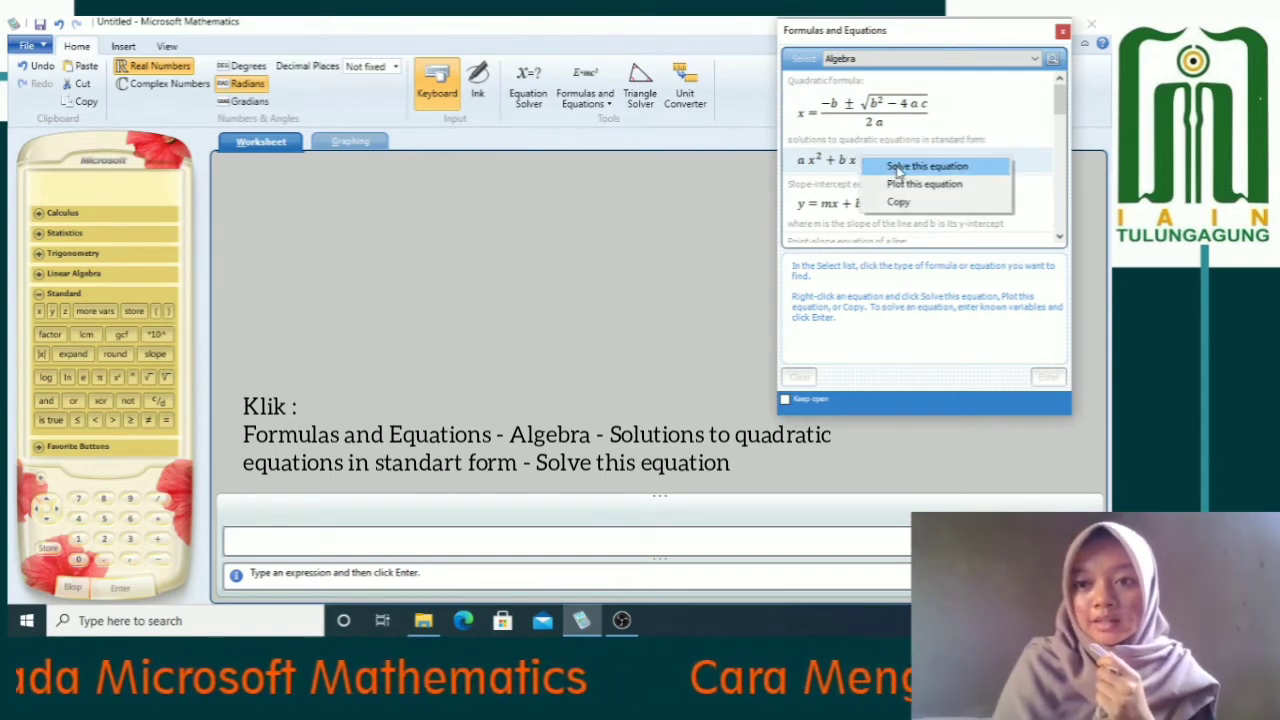
{"action": "left_click", "coordinate": [908, 168]}
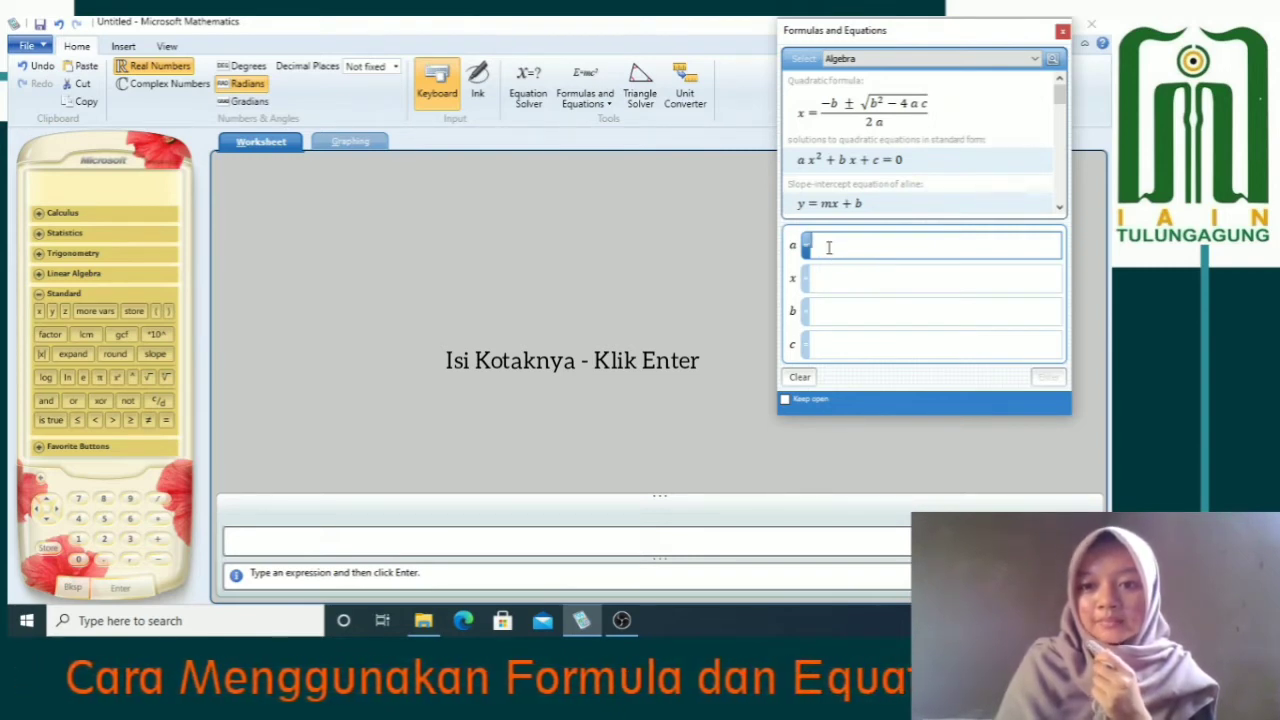
- Enter a = 2, b = -5 and c = -12 for the quadratic equation, leave x empty, and solve it
{"action": "type", "text": "2"}
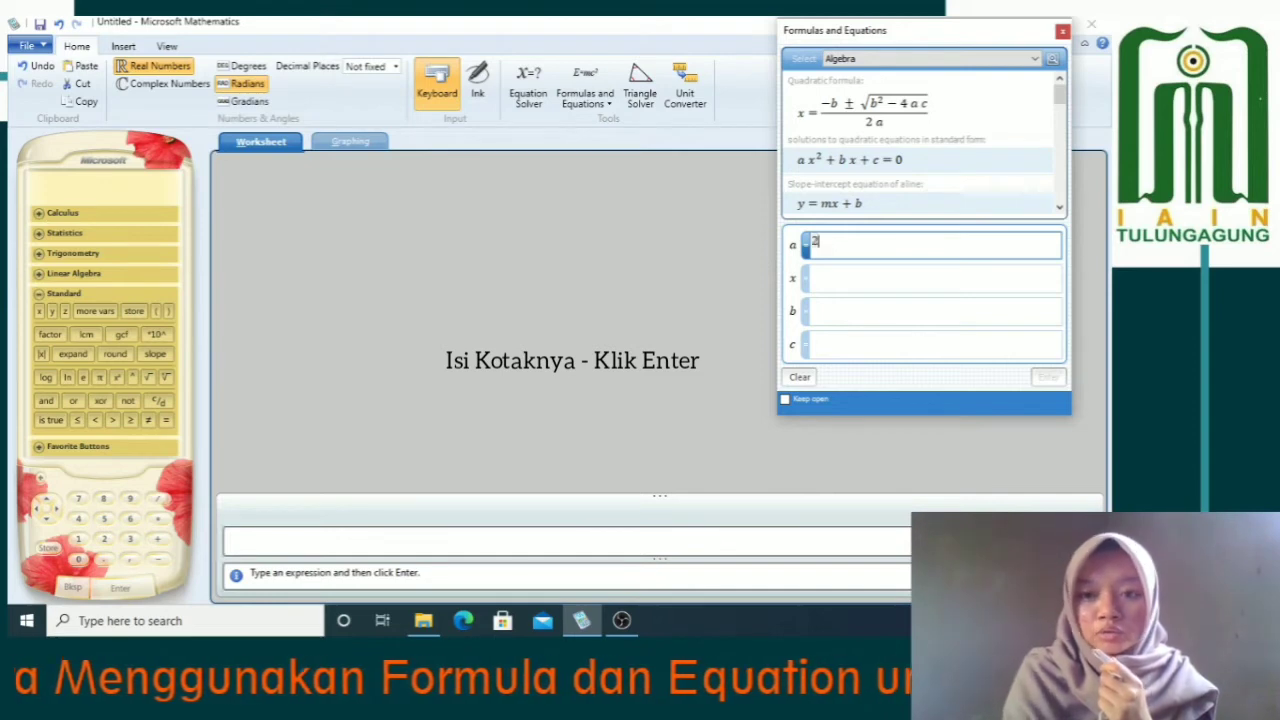
{"action": "left_click", "coordinate": [822, 310]}
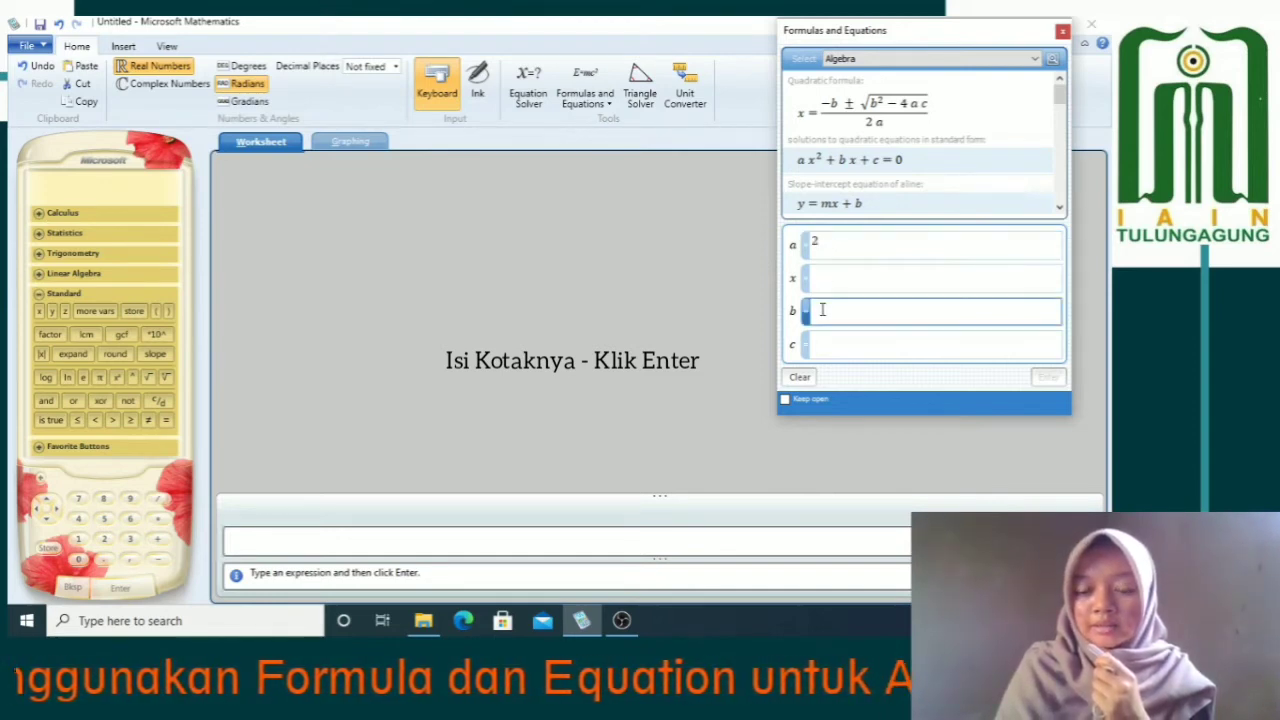
{"action": "type", "text": "-5"}
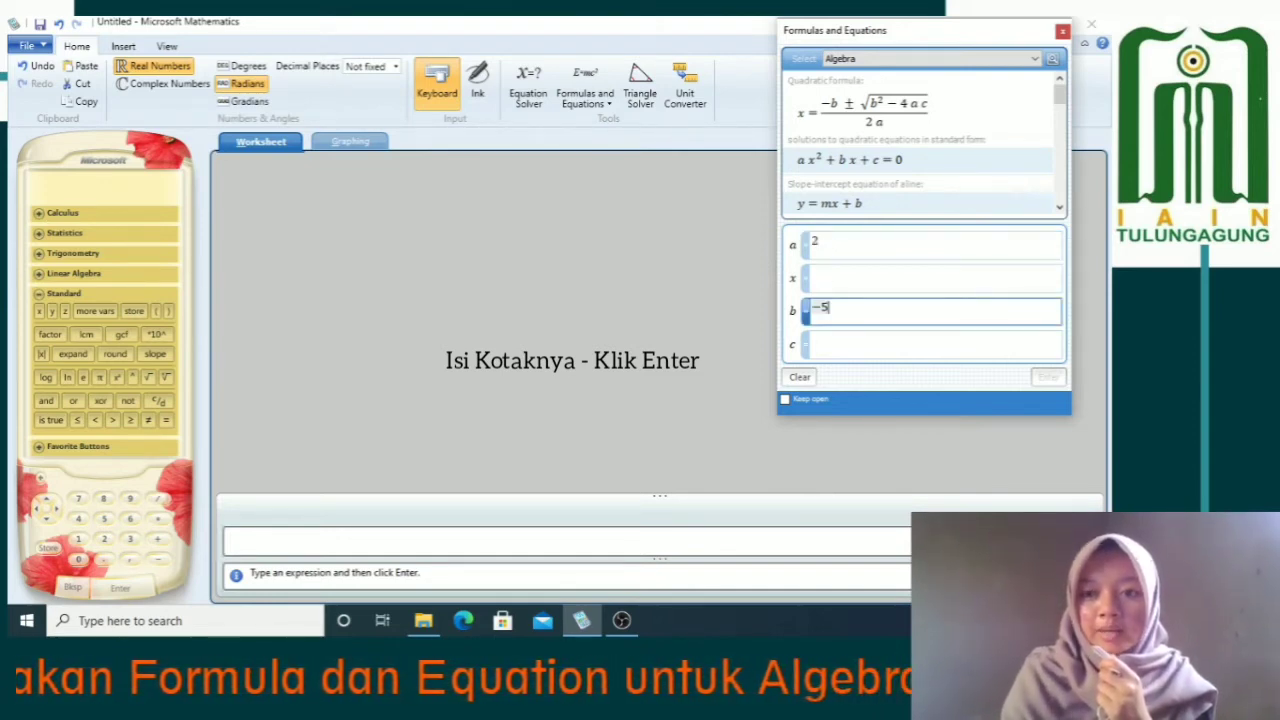
{"action": "left_click", "coordinate": [818, 342]}
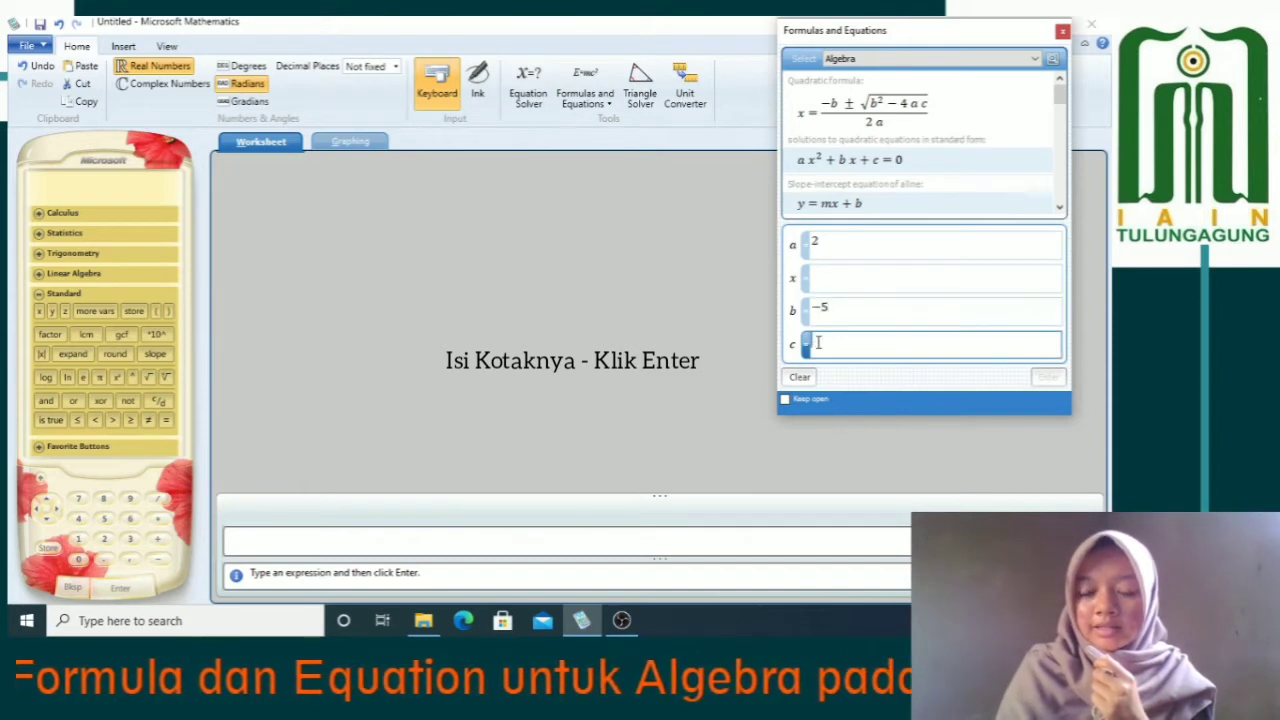
{"action": "type", "text": "-12"}
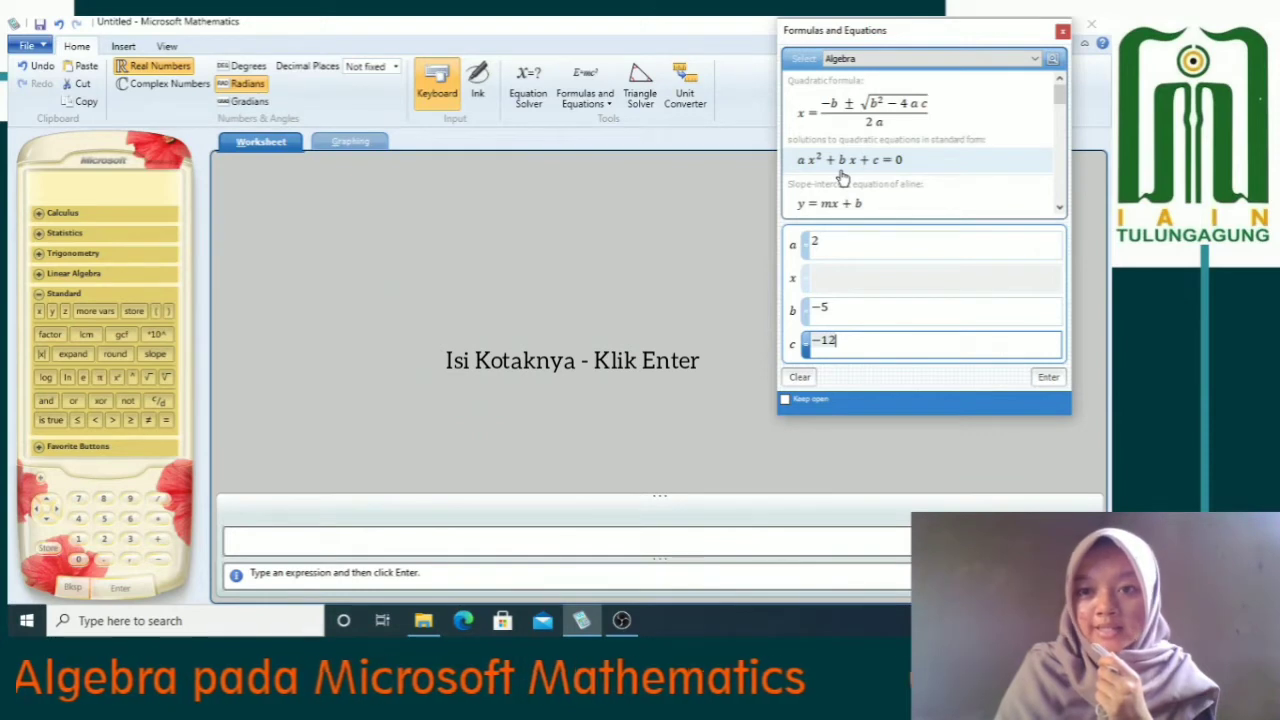
{"action": "left_click", "coordinate": [1050, 377]}
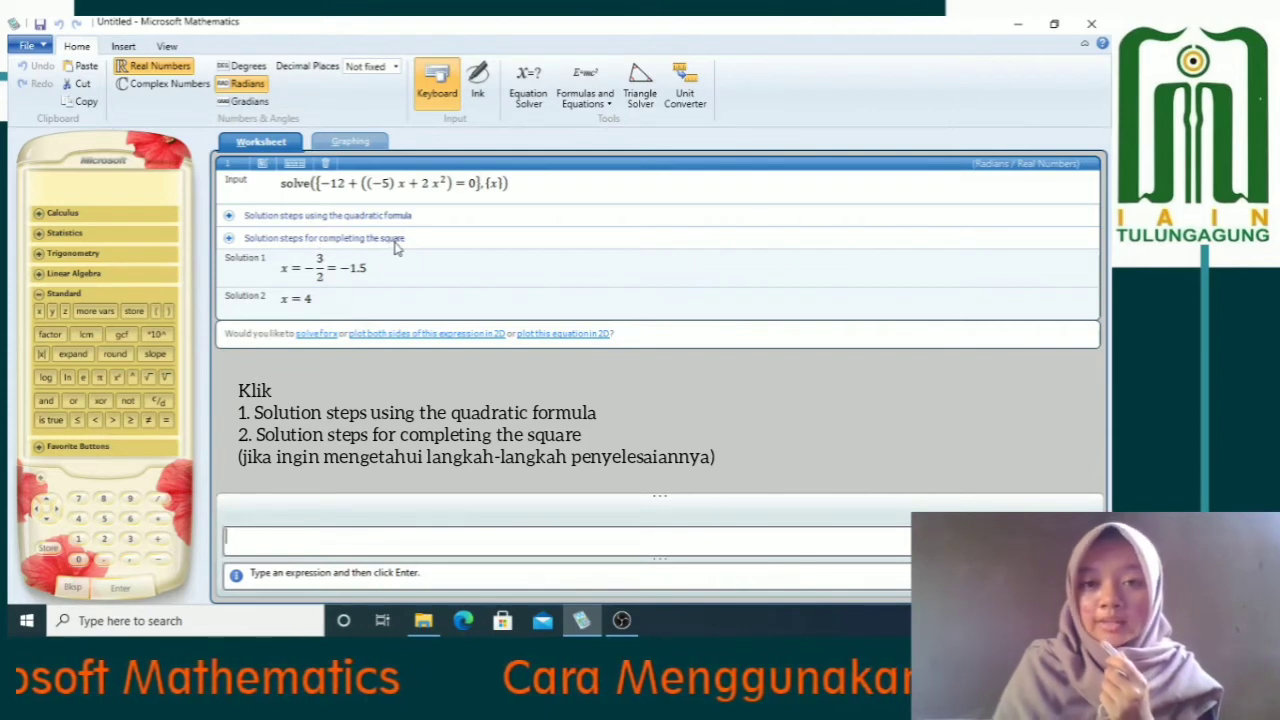
- Expand the solution steps using the quadratic formula and read through them to the end
{"action": "left_click", "coordinate": [257, 218]}
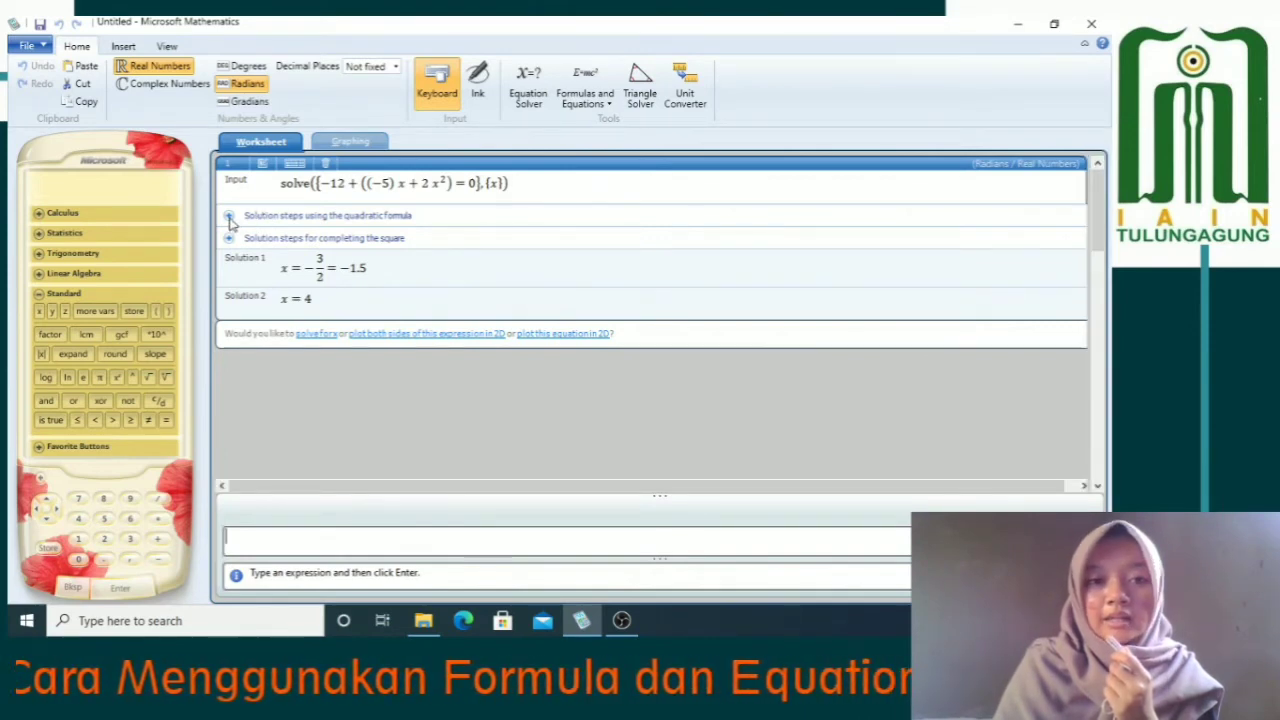
{"action": "left_click", "coordinate": [743, 214]}
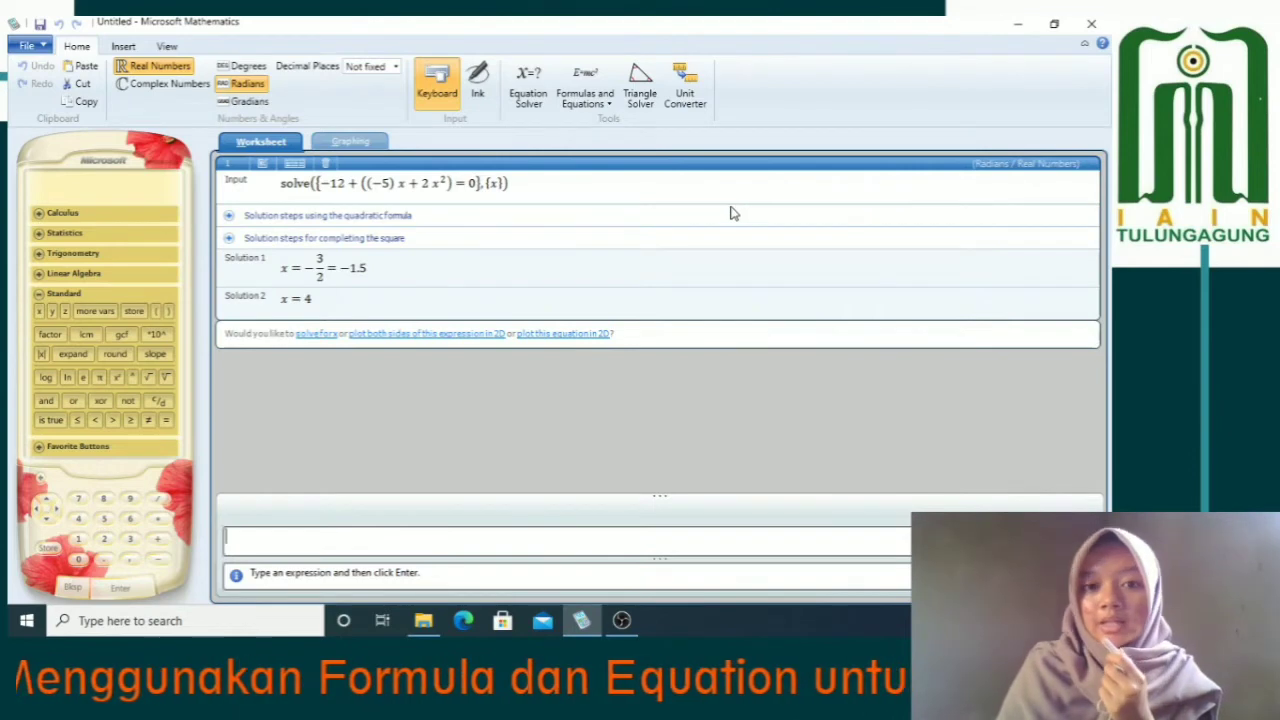
{"action": "left_click", "coordinate": [229, 217]}
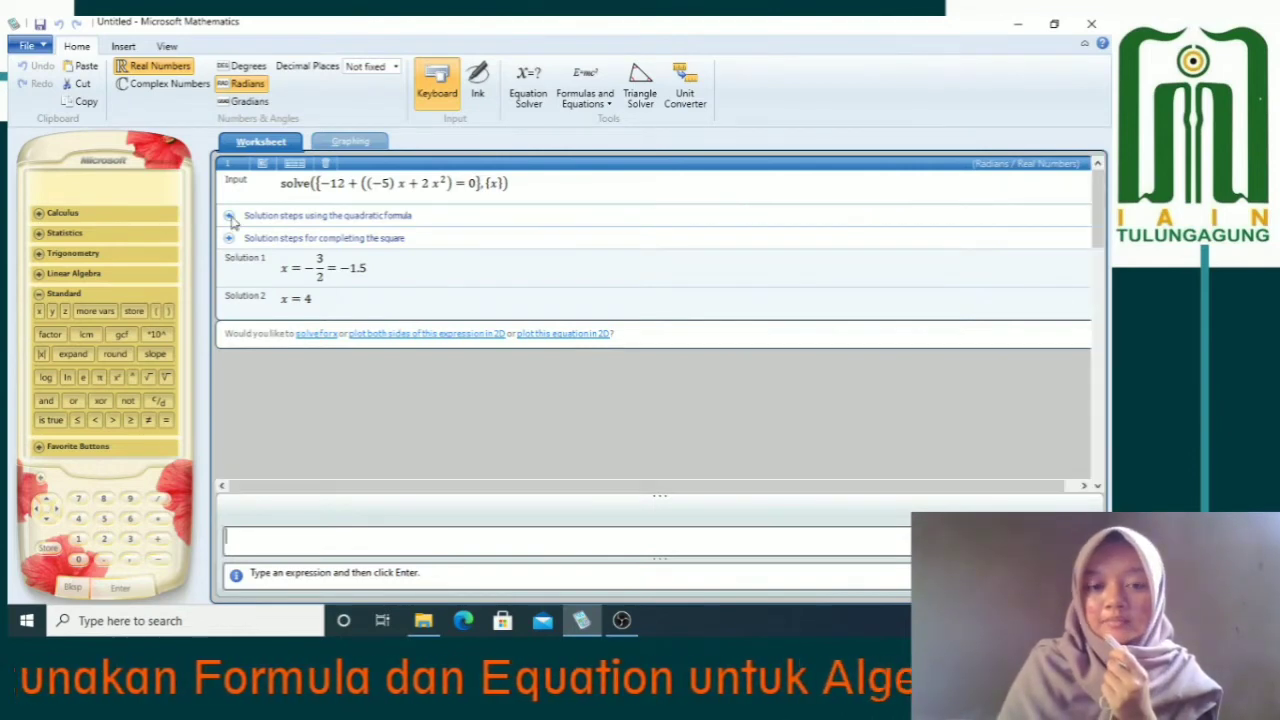
{"action": "left_click", "coordinate": [268, 222]}
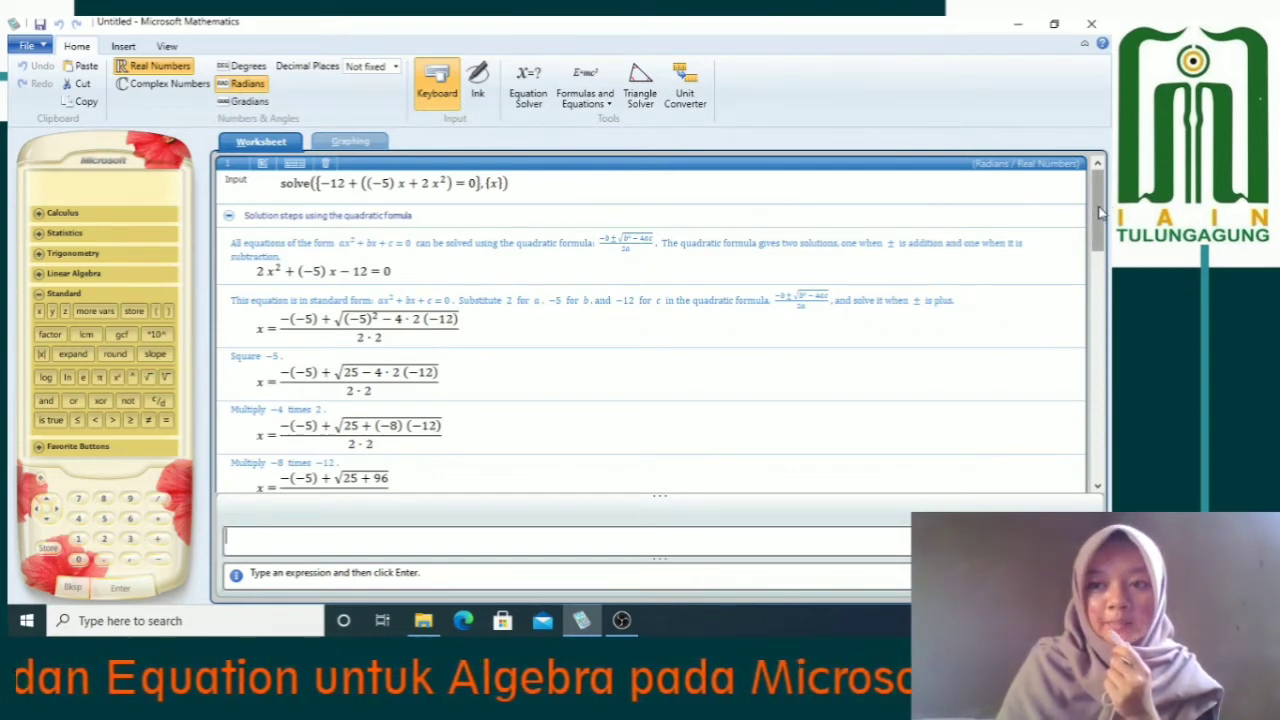
{"action": "left_click_drag", "start_coordinate": [1100, 210], "coordinate": [1103, 267]}
{"action": "scroll", "coordinate": [1103, 267], "scroll_direction": "down", "scroll_amount": 3}
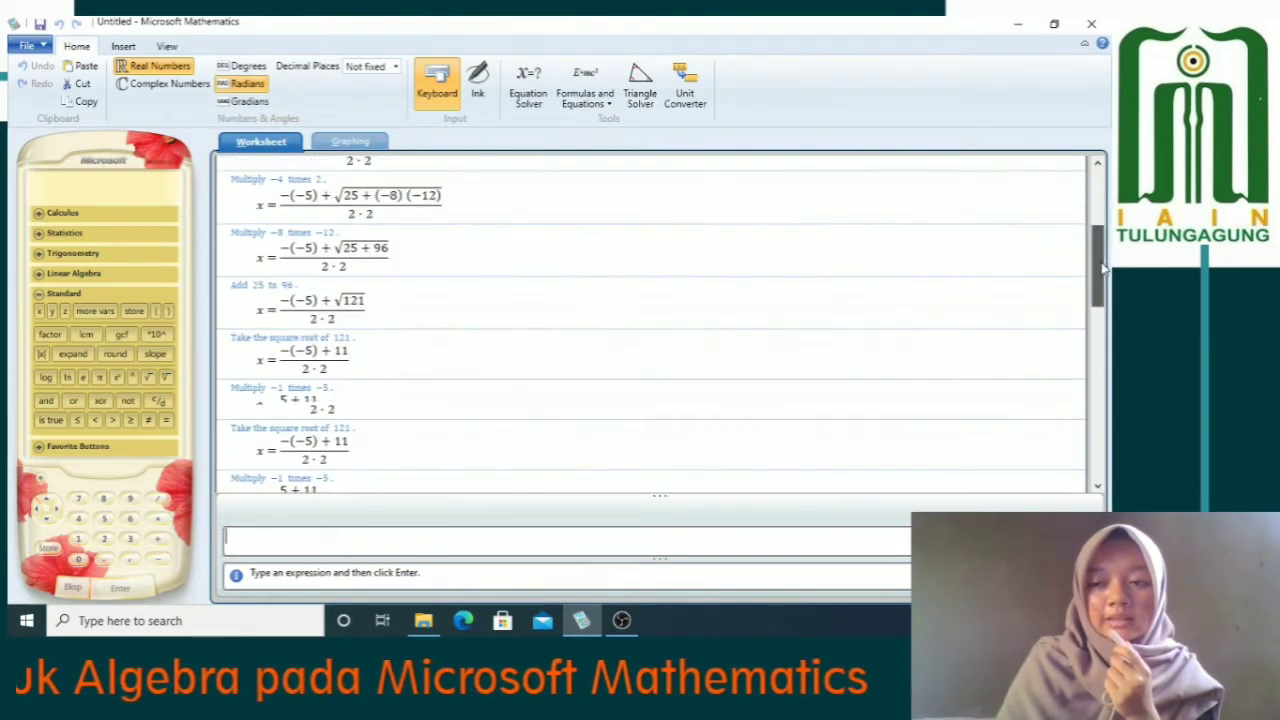
{"action": "left_click_drag", "start_coordinate": [1103, 267], "coordinate": [1099, 468]}
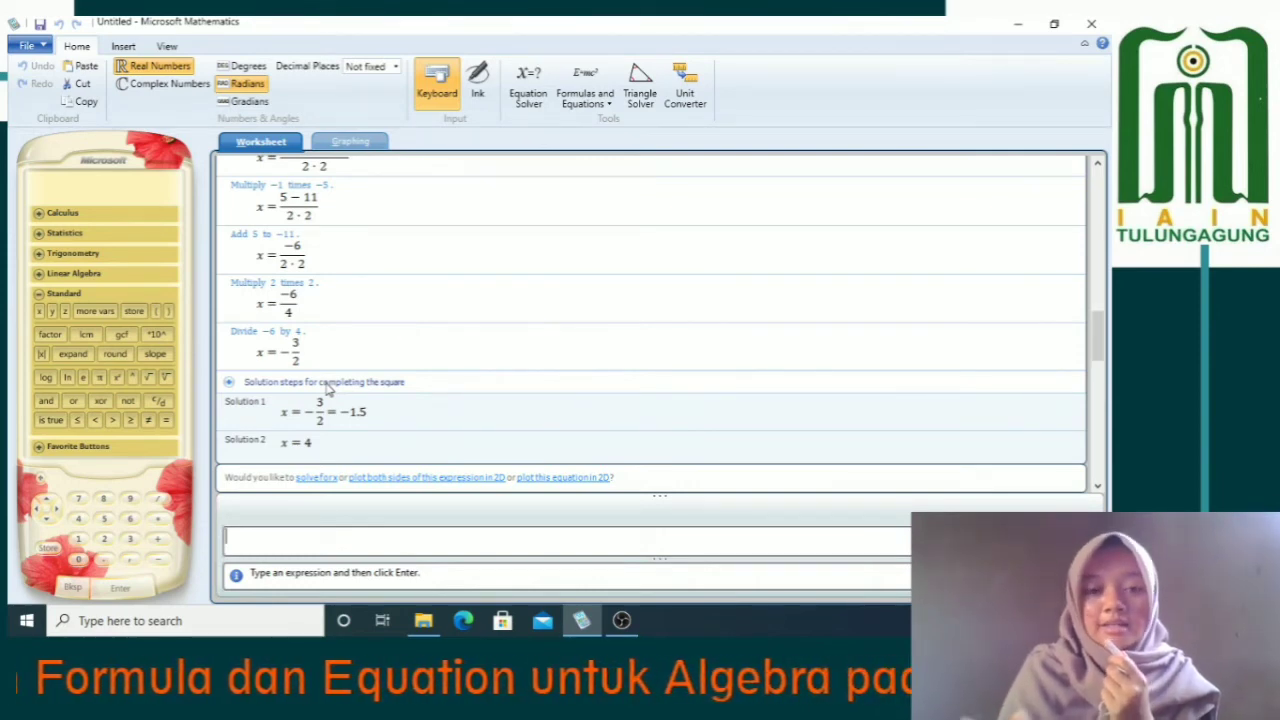
- Expand the solution steps for completing the square and read through them
{"action": "left_click", "coordinate": [327, 388]}
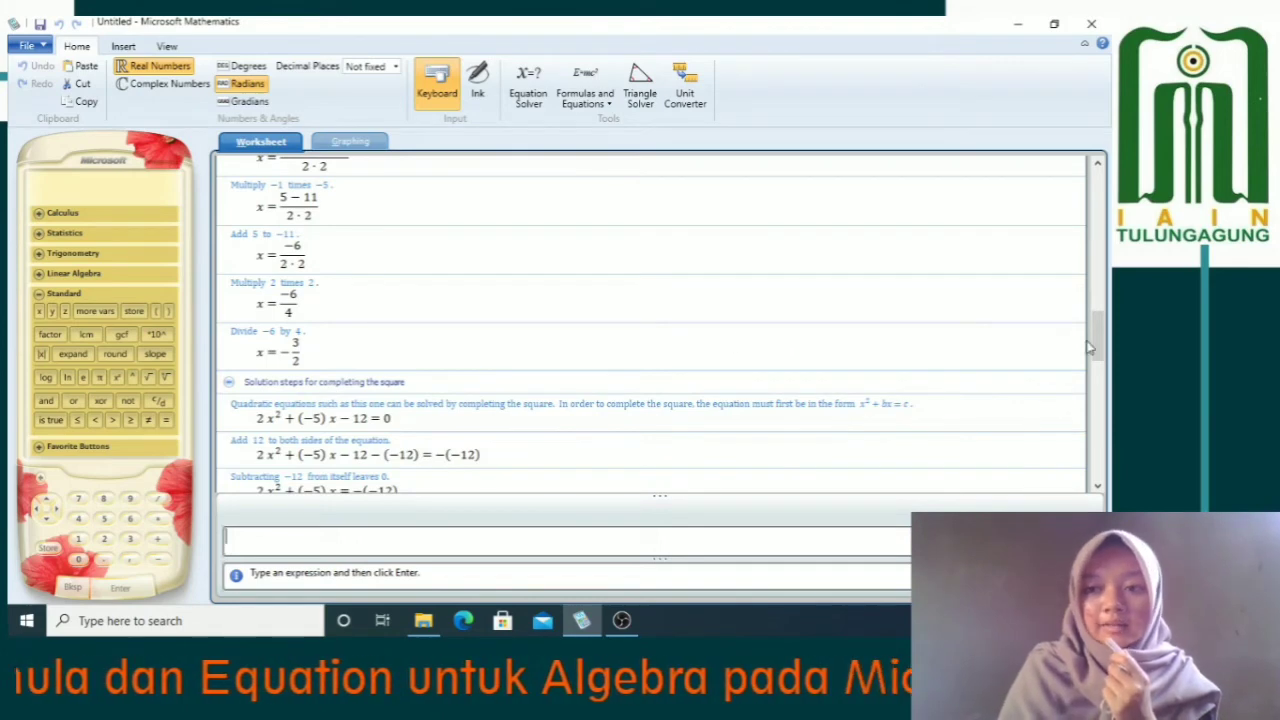
{"action": "left_click_drag", "start_coordinate": [1098, 348], "coordinate": [1100, 352]}
{"action": "scroll", "coordinate": [1100, 352], "scroll_direction": "down", "scroll_amount": 1}
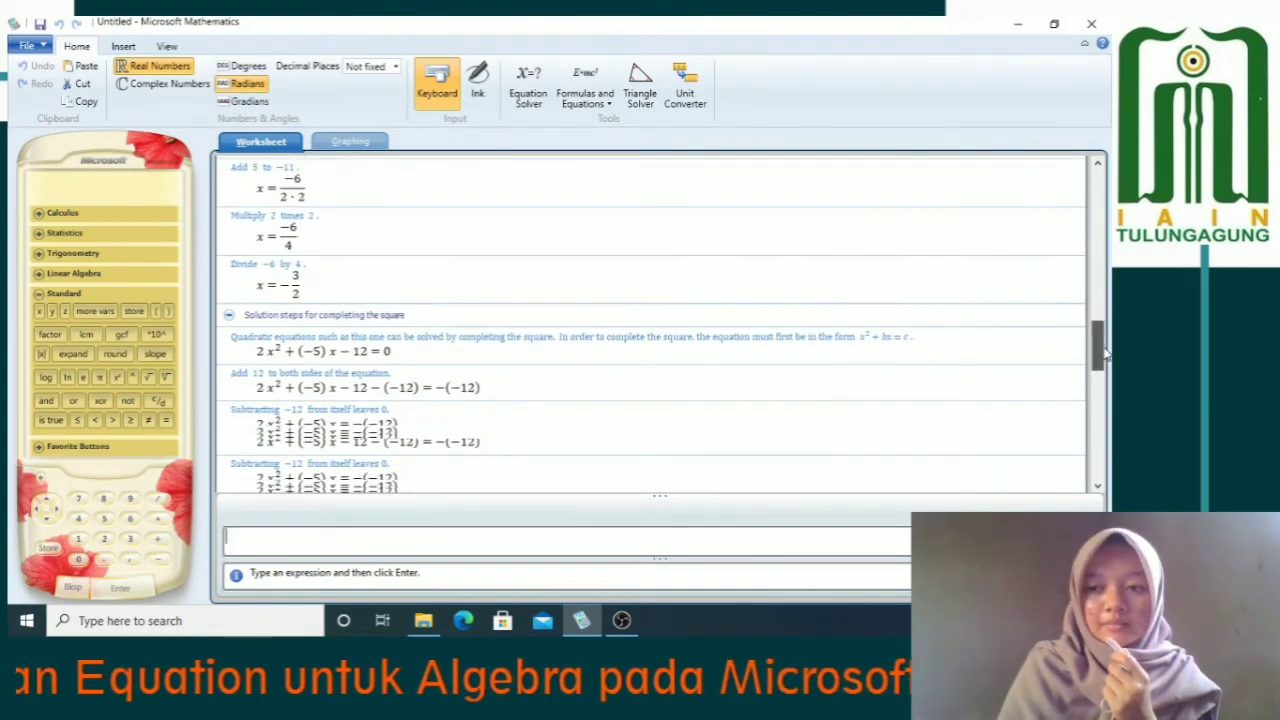
{"action": "left_click_drag", "start_coordinate": [1100, 352], "coordinate": [1105, 404]}
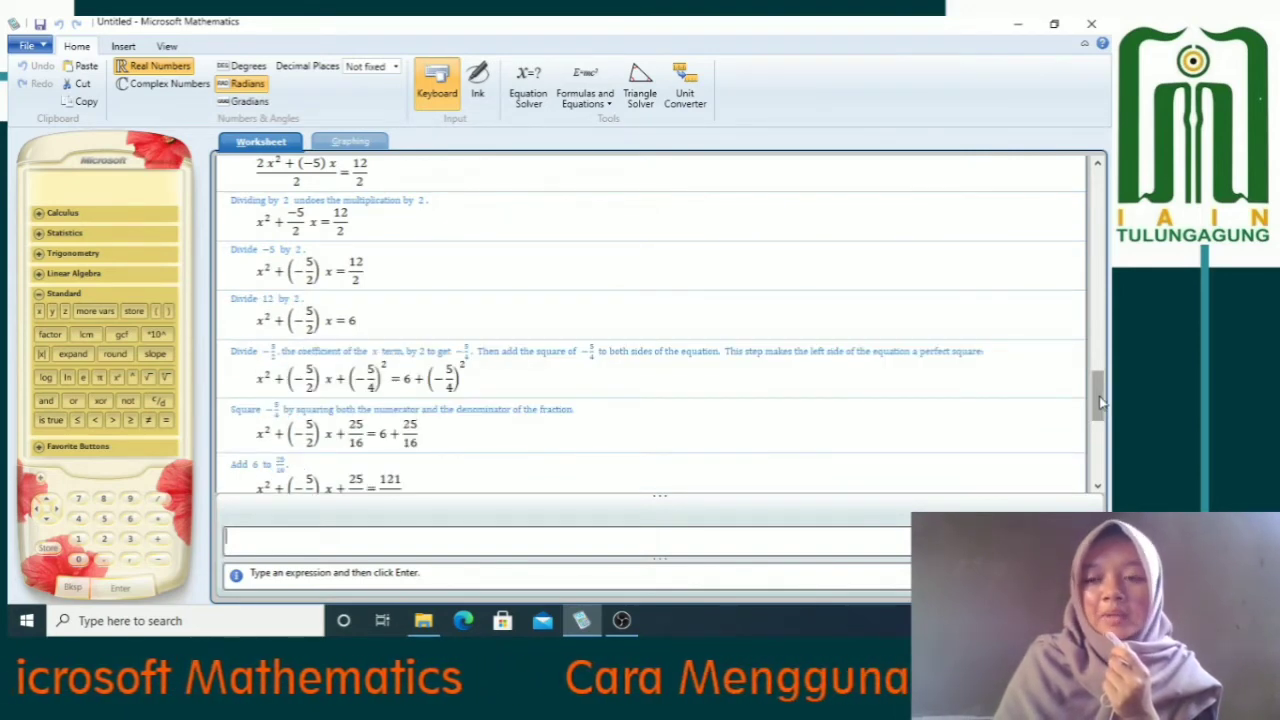
{"action": "left_click_drag", "start_coordinate": [1099, 396], "coordinate": [1100, 435]}
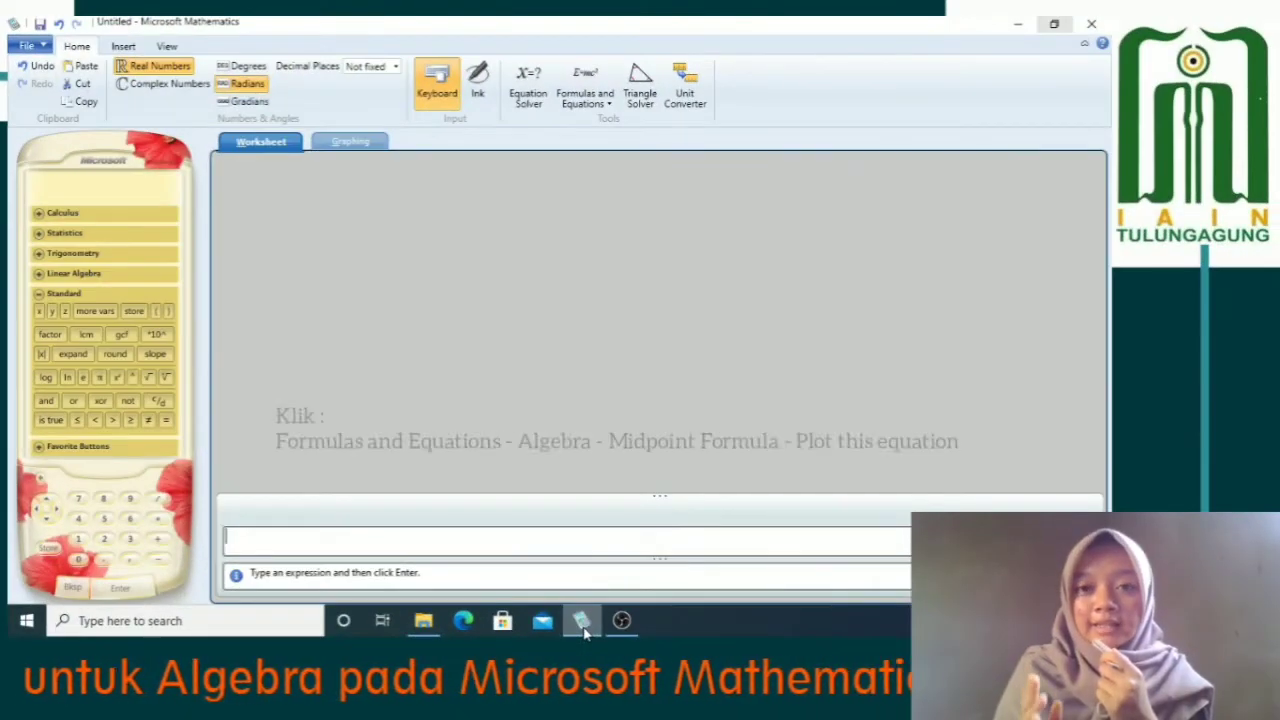
- Open the Algebra collection of formulas and equations from the empty worksheet
{"action": "left_click", "coordinate": [598, 108]}
{"action": "left_click", "coordinate": [600, 122]}
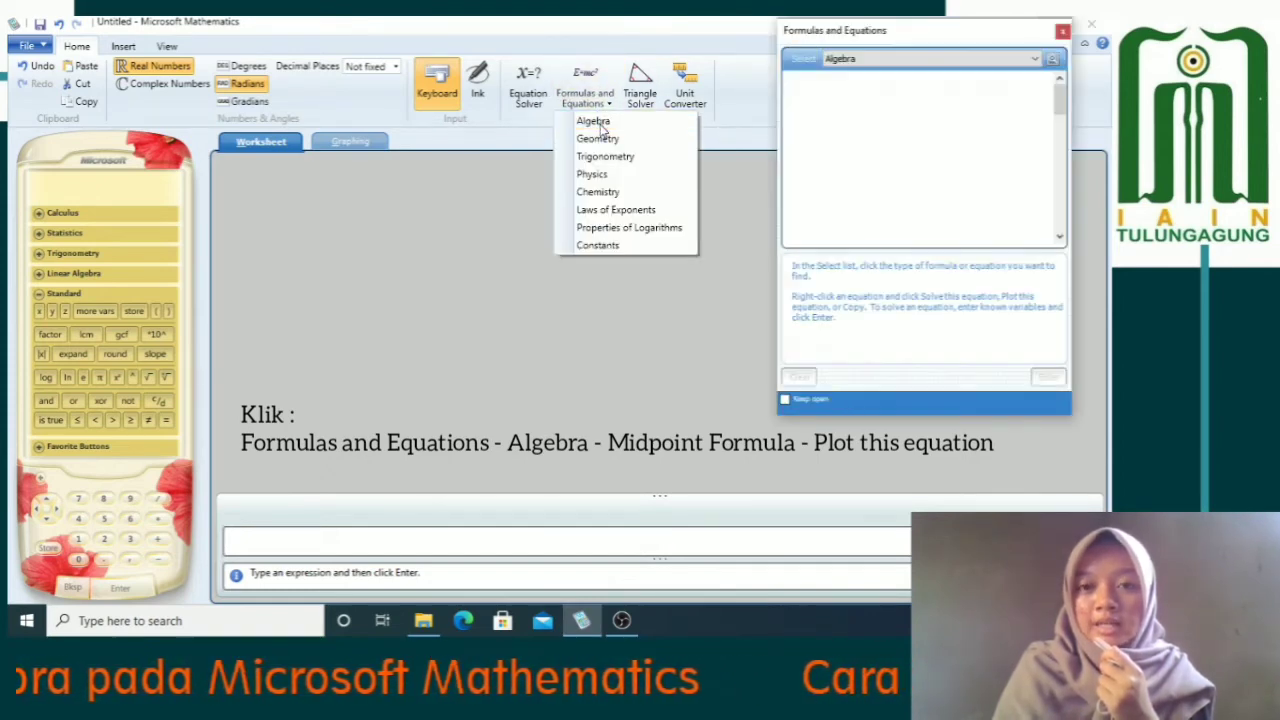